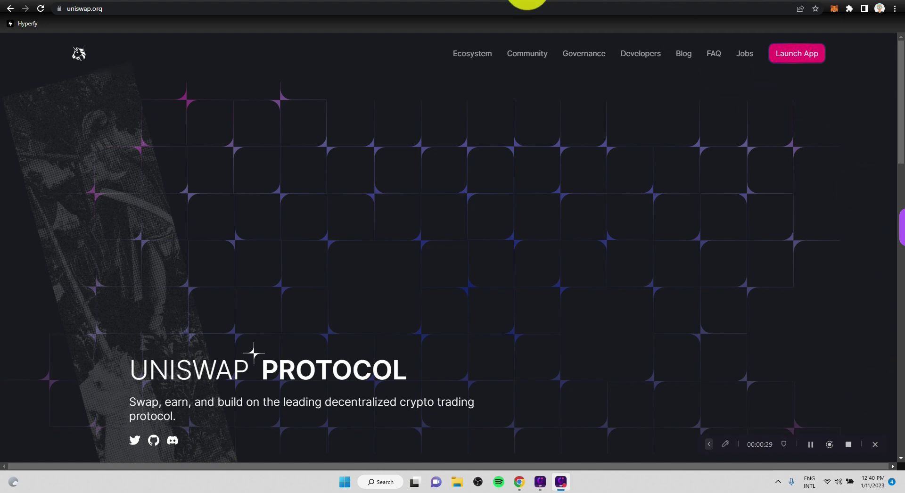
- Look over the trending items on the Decentraland marketplace page and return to the Uniswap site
{"action": "left_click", "coordinate": [371, 0]}
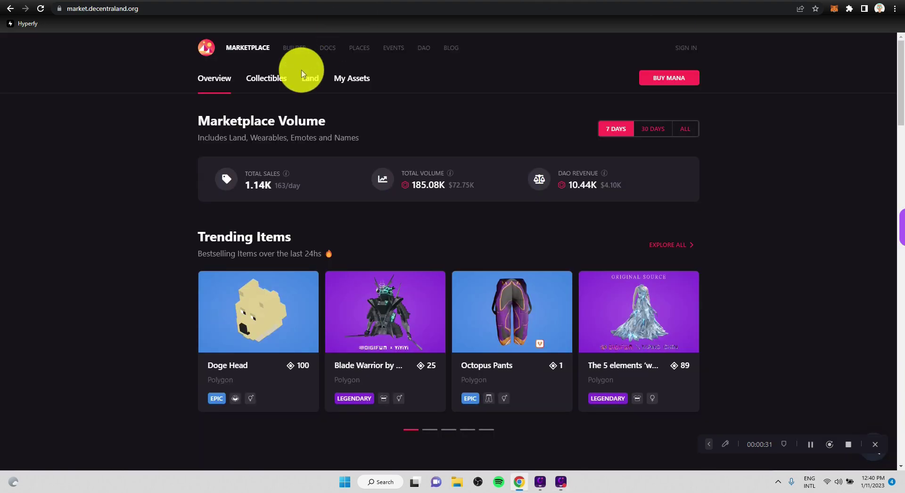
{"action": "scroll", "coordinate": [216, 165], "scroll_direction": "down", "scroll_amount": 3}
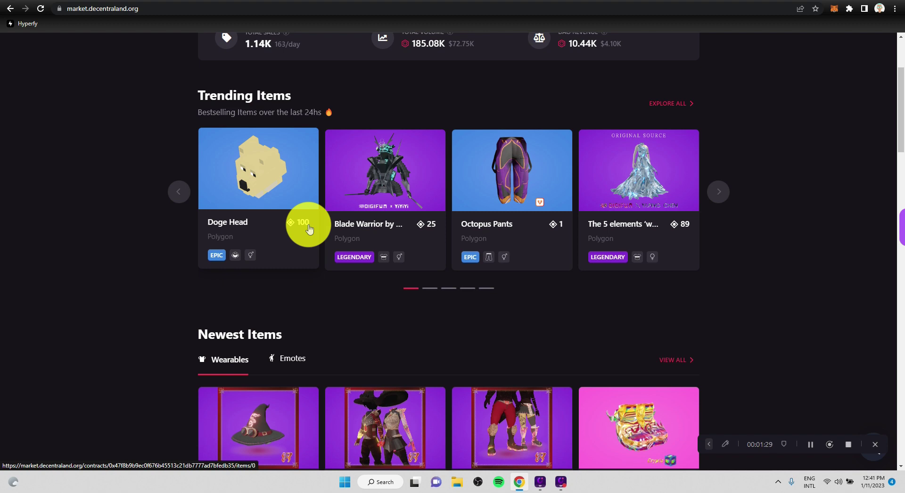
{"action": "left_click", "coordinate": [179, 1]}
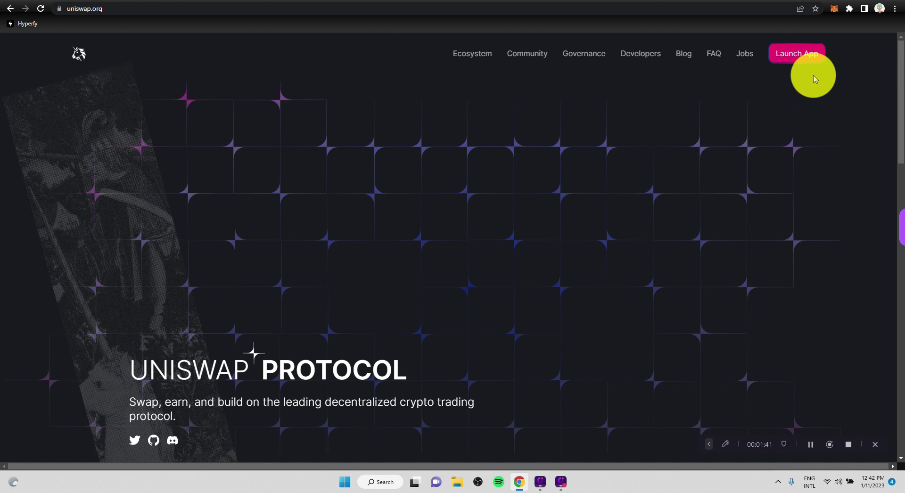
- Check the account balance in the MetaMask wallet and launch the Uniswap app
{"action": "left_click", "coordinate": [833, 9]}
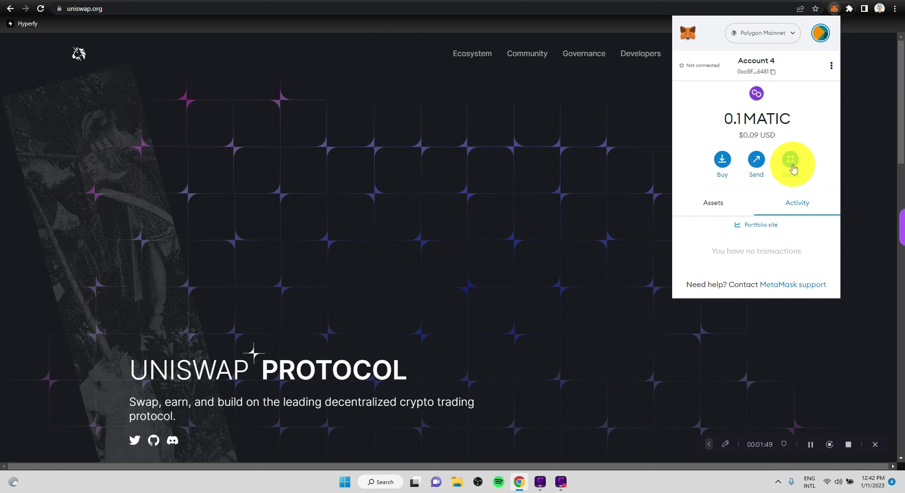
{"action": "left_click", "coordinate": [878, 159]}
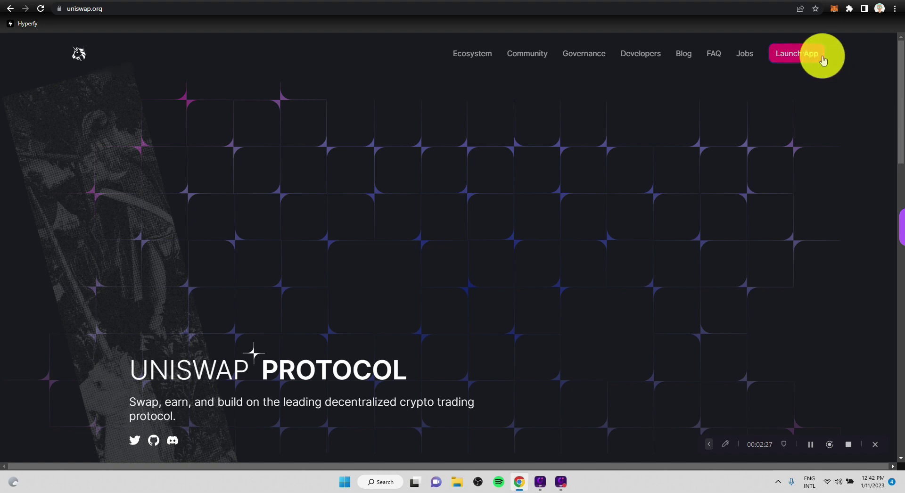
{"action": "left_click", "coordinate": [796, 54]}
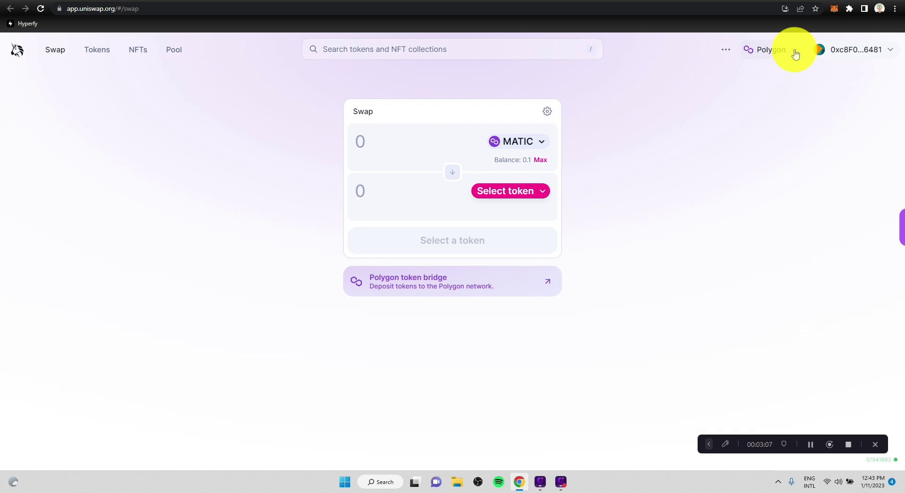
- Select Polygon Mainnet in the MetaMask wallet and view the account's token assets
{"action": "left_click", "coordinate": [834, 9]}
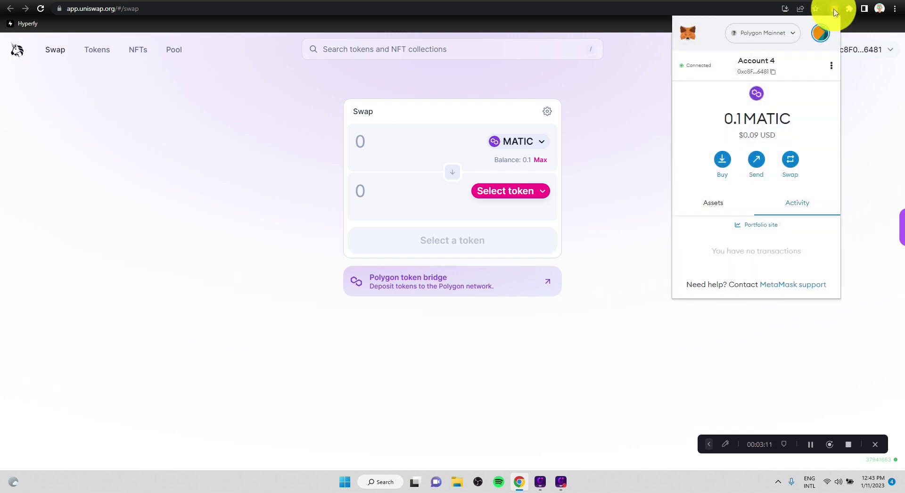
{"action": "left_click", "coordinate": [782, 33]}
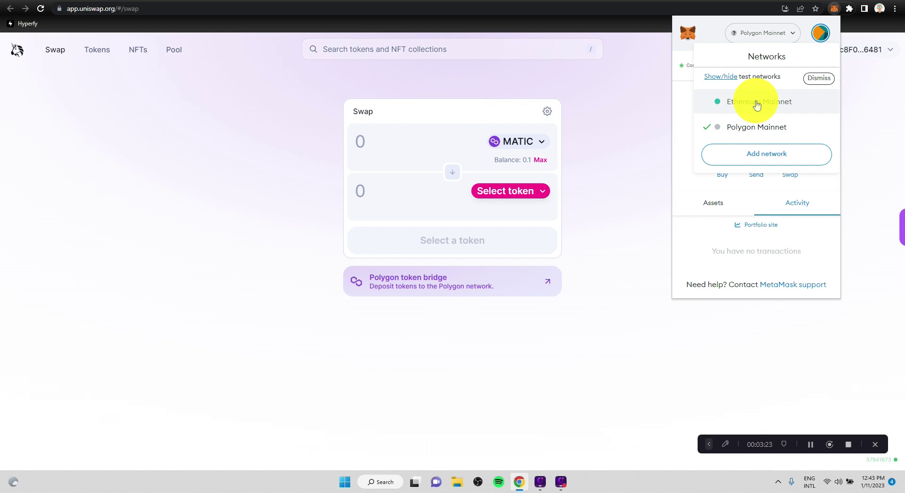
{"action": "left_click", "coordinate": [753, 128]}
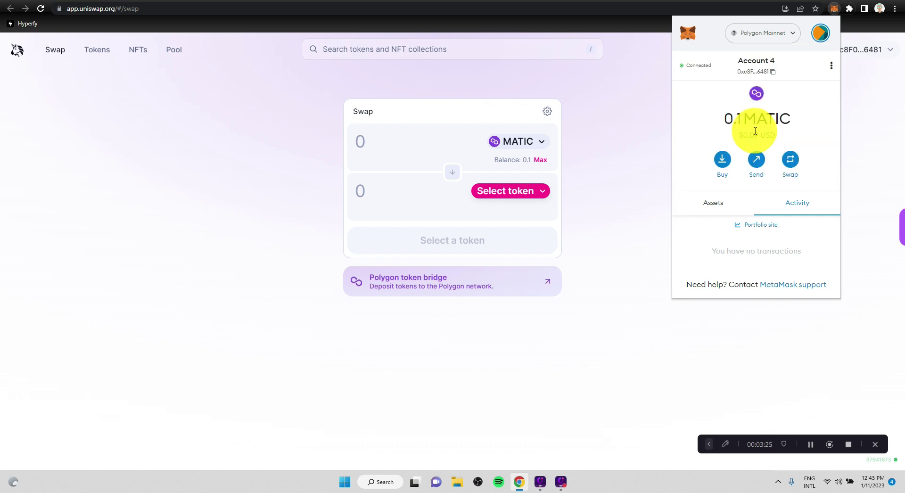
{"action": "left_click", "coordinate": [716, 205]}
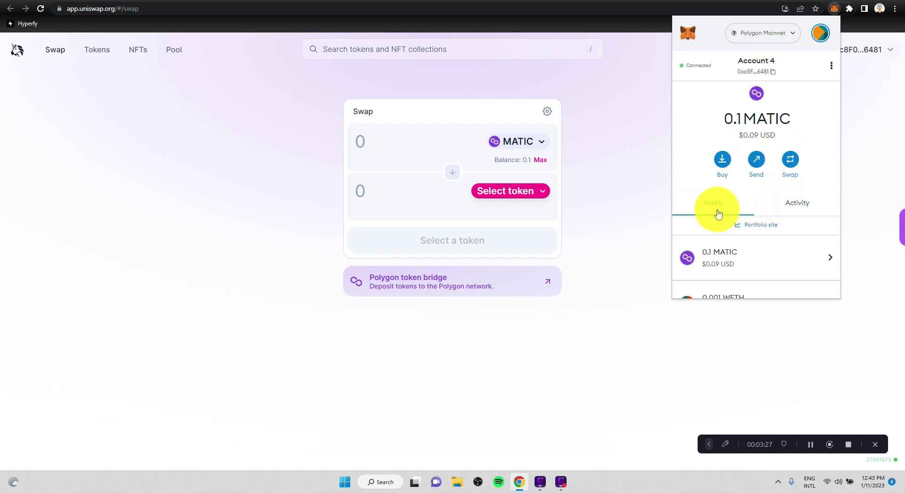
{"action": "scroll", "coordinate": [740, 238], "scroll_direction": "down", "scroll_amount": 2}
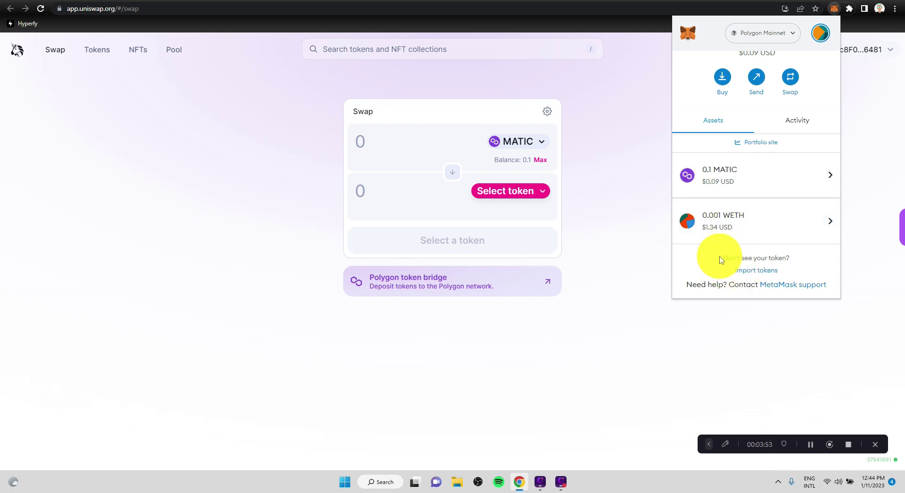
- Add the Polygon POS version of MANA to MetaMask from CoinGecko's Decentraland page and check the wallet's asset list
{"action": "left_click", "coordinate": [359, 5]}
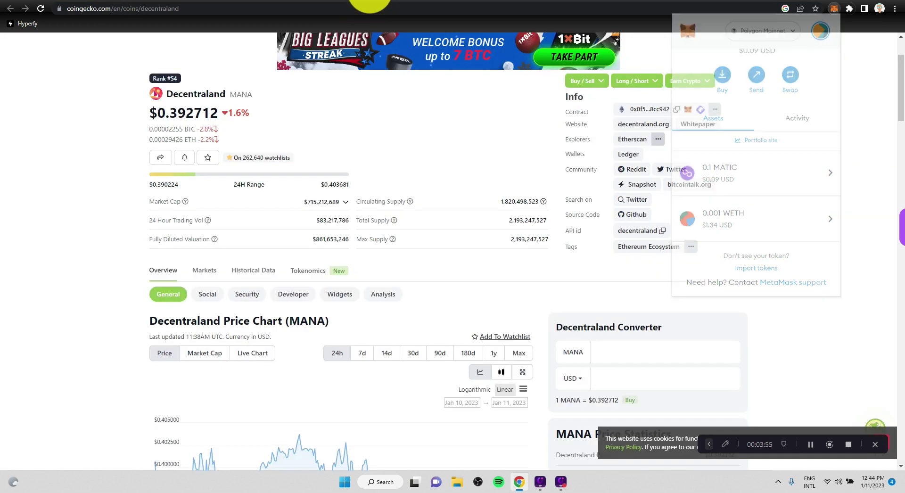
{"action": "left_click", "coordinate": [80, 8]}
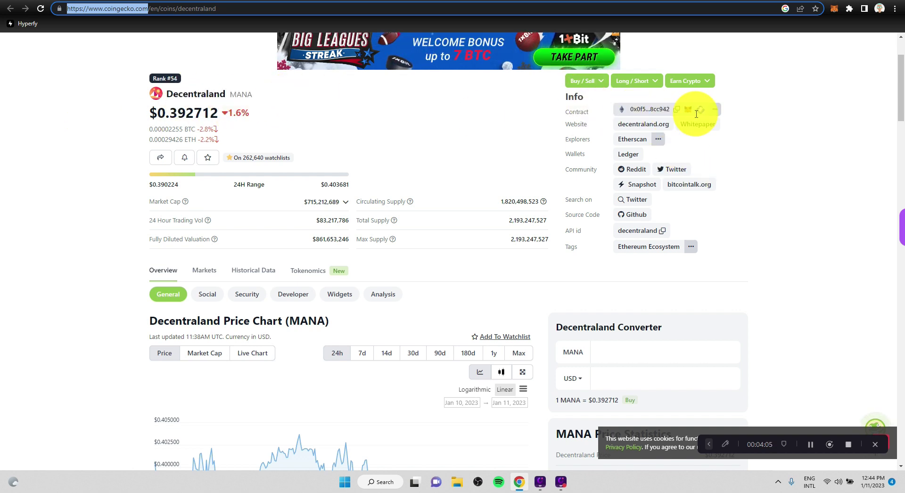
{"action": "left_click", "coordinate": [715, 112]}
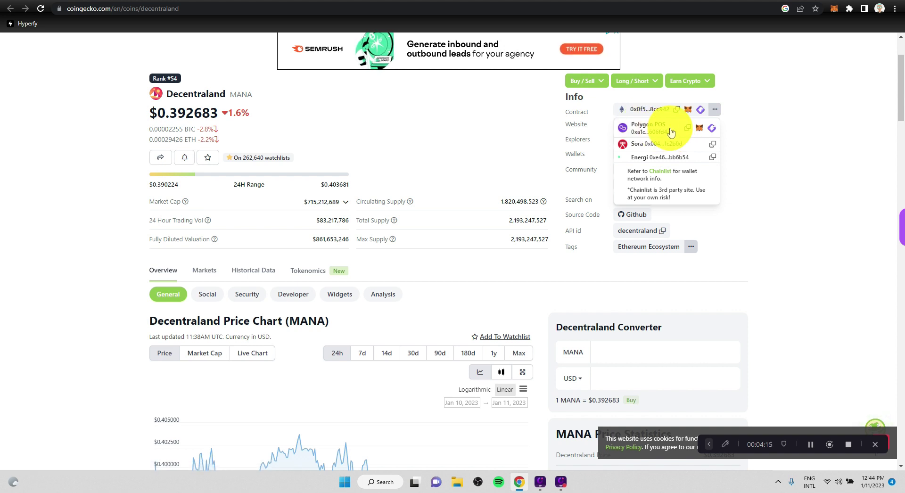
{"action": "left_click", "coordinate": [699, 128]}
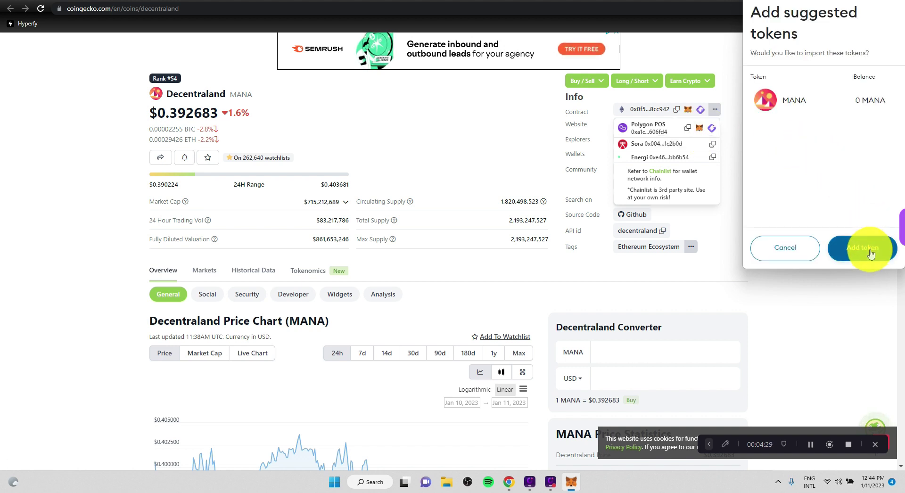
{"action": "left_click", "coordinate": [869, 254]}
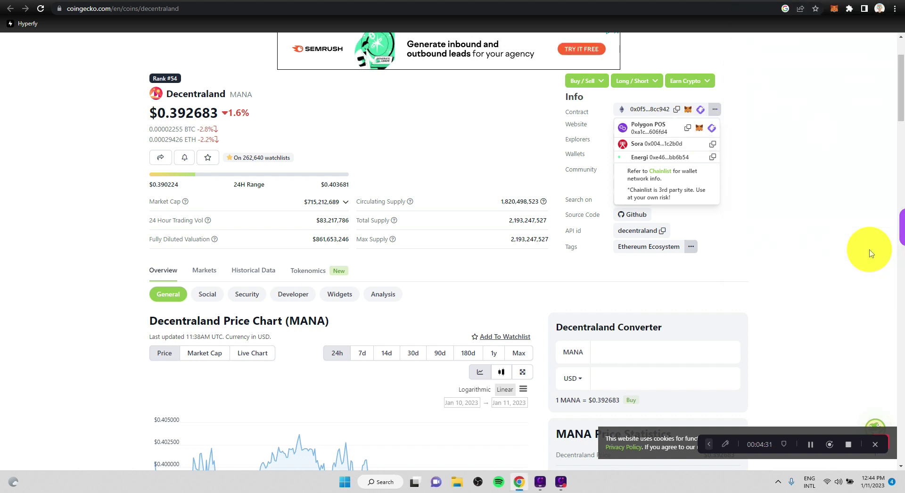
{"action": "left_click", "coordinate": [838, 10]}
{"action": "scroll", "coordinate": [801, 141], "scroll_direction": "down", "scroll_amount": 3}
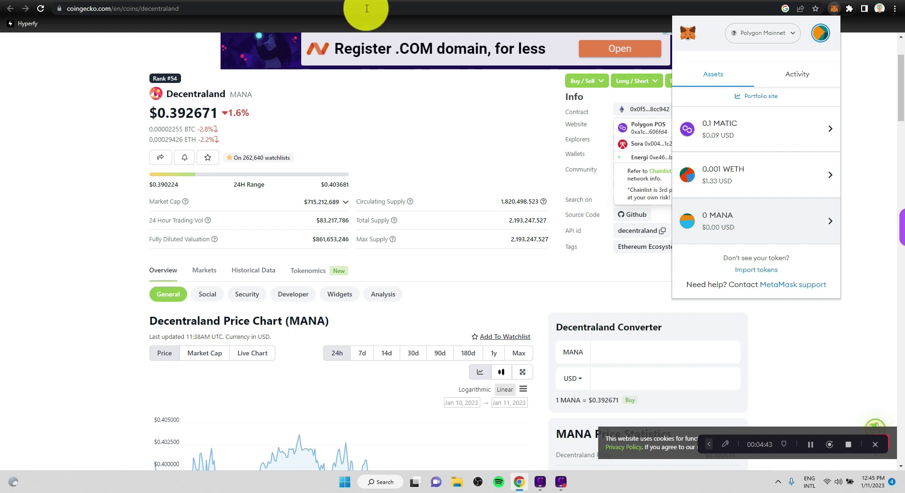
- Return to Uniswap and set up a swap from WETH to MATIC
{"action": "left_click", "coordinate": [296, 1]}
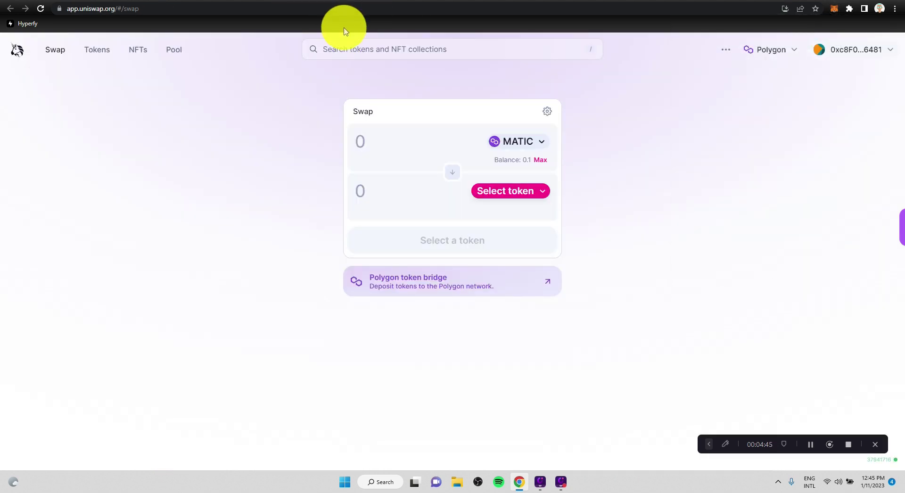
{"action": "left_click", "coordinate": [869, 52]}
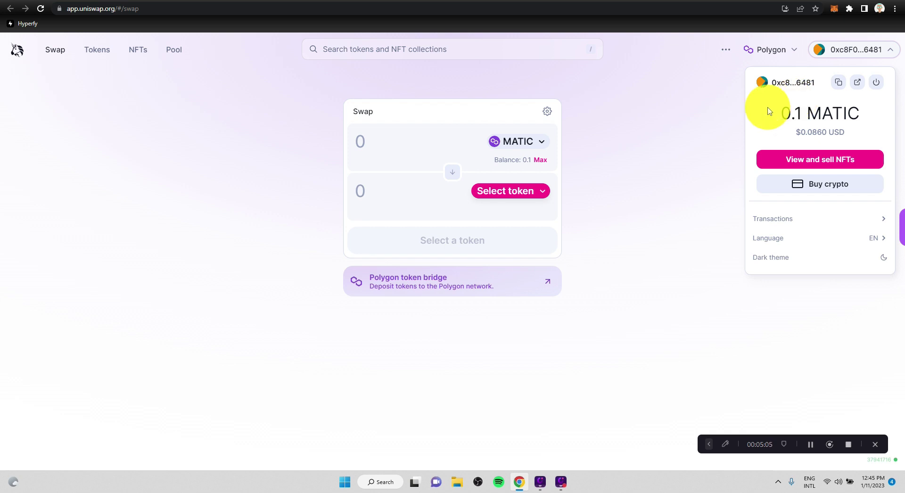
{"action": "left_click", "coordinate": [535, 193]}
{"action": "left_click", "coordinate": [444, 156]}
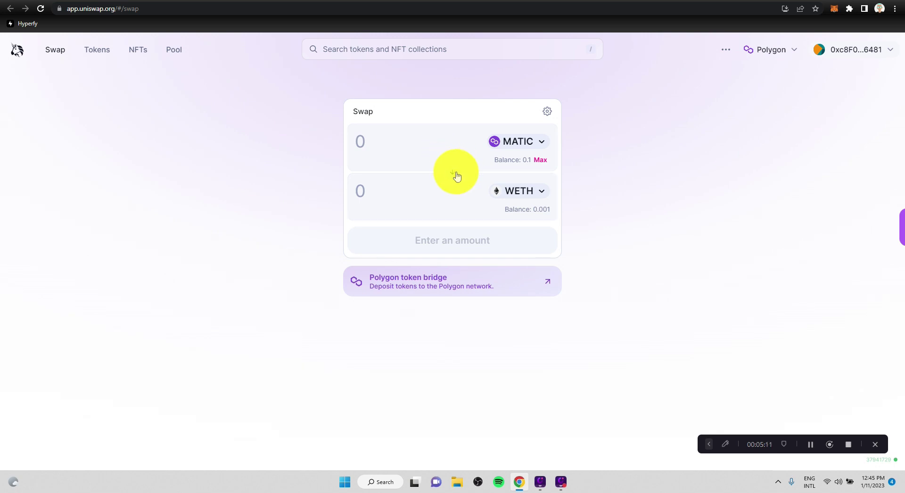
{"action": "left_click", "coordinate": [455, 173]}
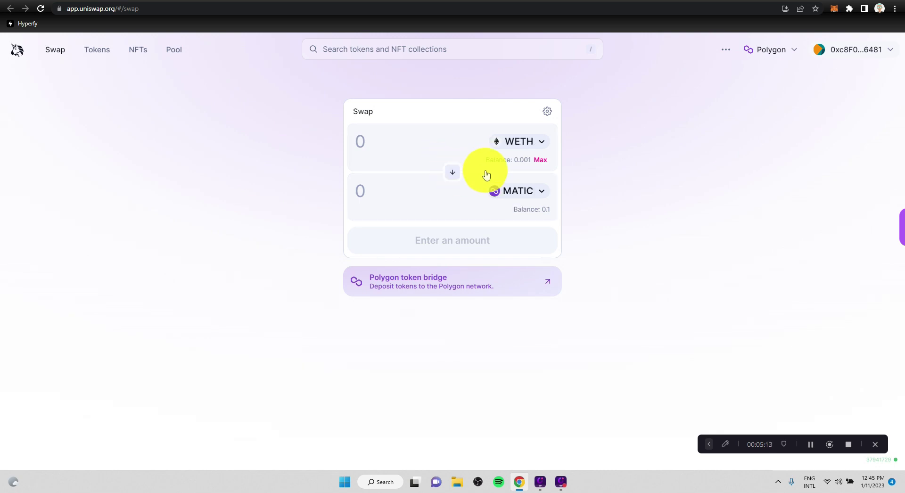
- Set the amount of WETH to swap to 0.0005
{"action": "left_click", "coordinate": [542, 160]}
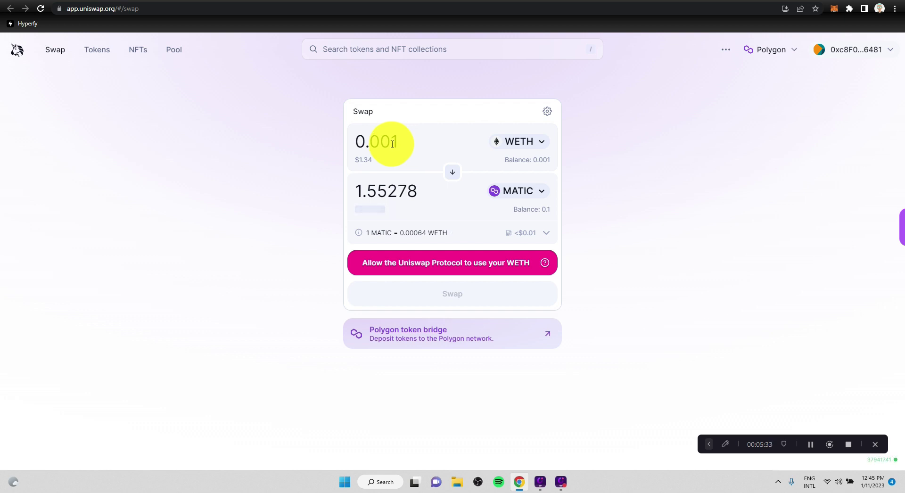
{"action": "left_click_drag", "start_coordinate": [399, 143], "coordinate": [395, 143]}
{"action": "type", "text": "05"}
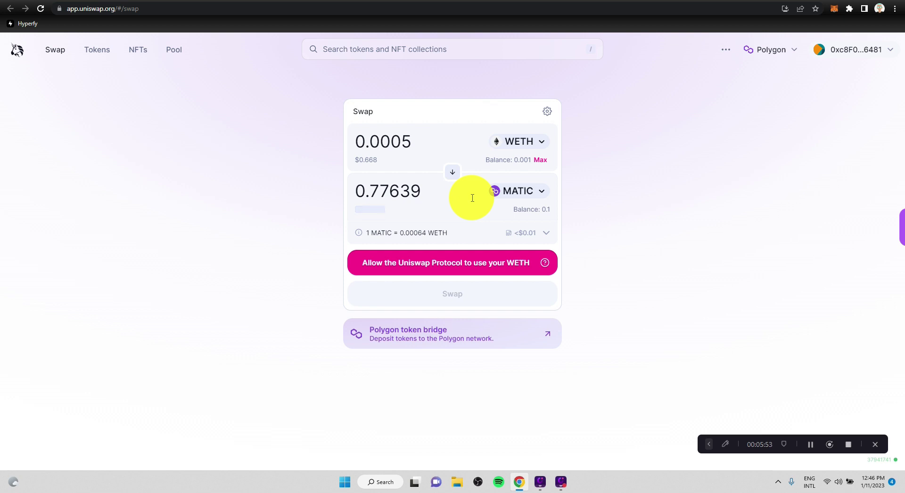
- Check the MATIC balance in the wallet and the networks available in Uniswap
{"action": "left_click", "coordinate": [835, 11]}
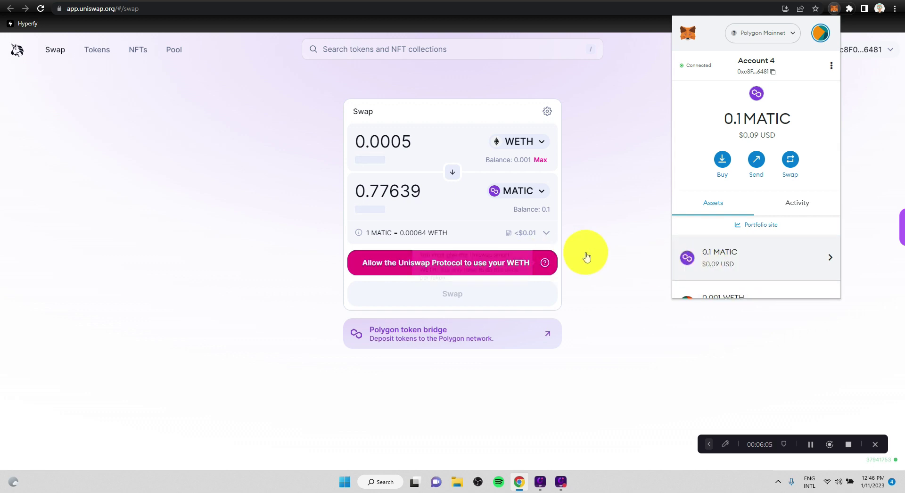
{"action": "left_click", "coordinate": [588, 223]}
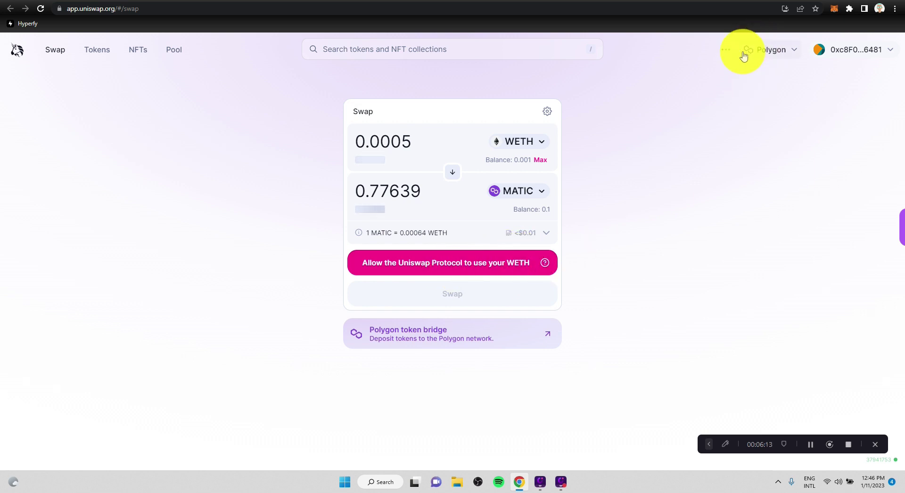
{"action": "left_click", "coordinate": [764, 56]}
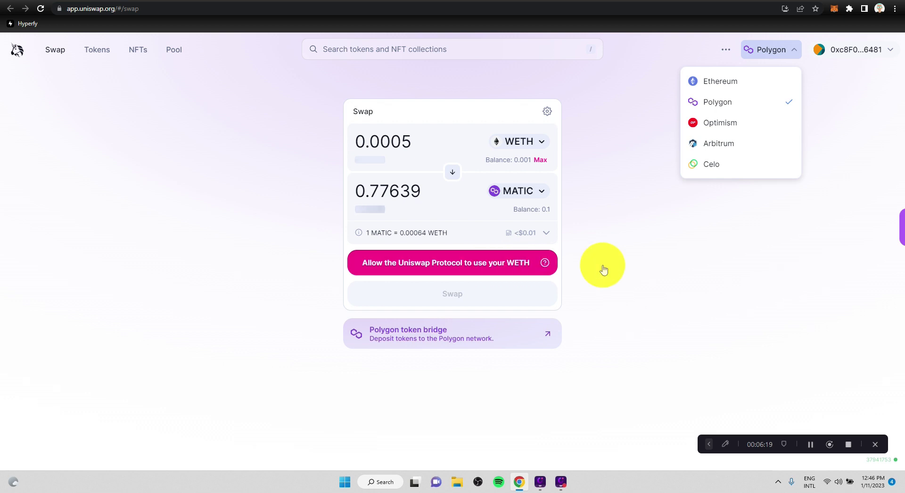
{"action": "left_click", "coordinate": [627, 257]}
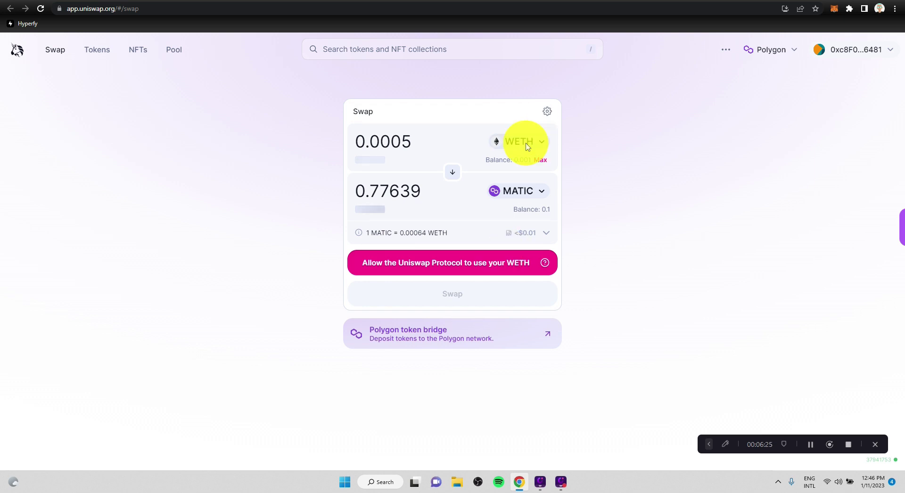
- Allow the Uniswap Protocol to use WETH and approve the permission request in MetaMask
{"action": "left_click", "coordinate": [519, 265]}
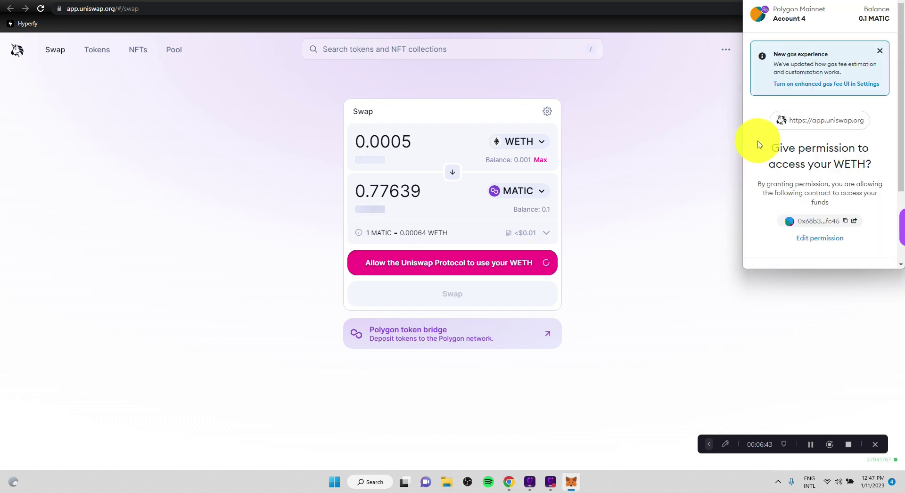
{"action": "scroll", "coordinate": [772, 159], "scroll_direction": "down", "scroll_amount": 3}
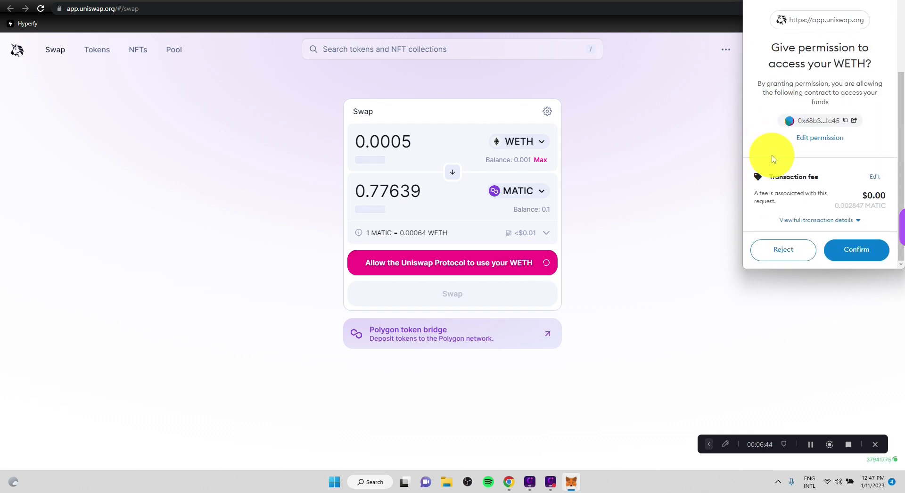
{"action": "left_click", "coordinate": [856, 251]}
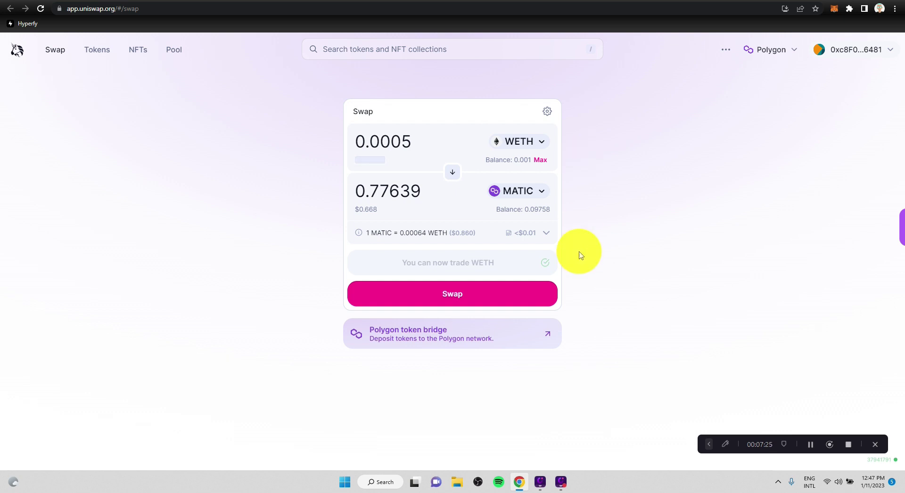
- Swap 0.0005 WETH for MATIC, confirm the transaction in MetaMask and dismiss the submission notice
{"action": "left_click", "coordinate": [515, 303]}
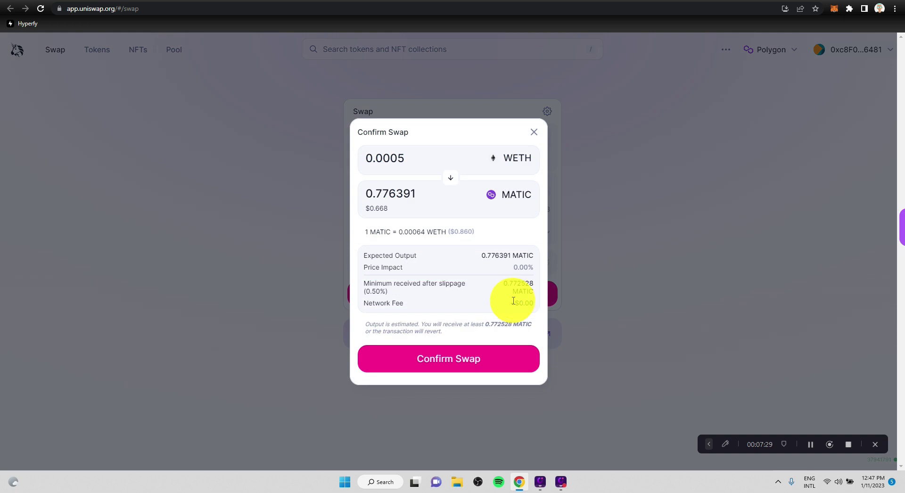
{"action": "left_click", "coordinate": [503, 361]}
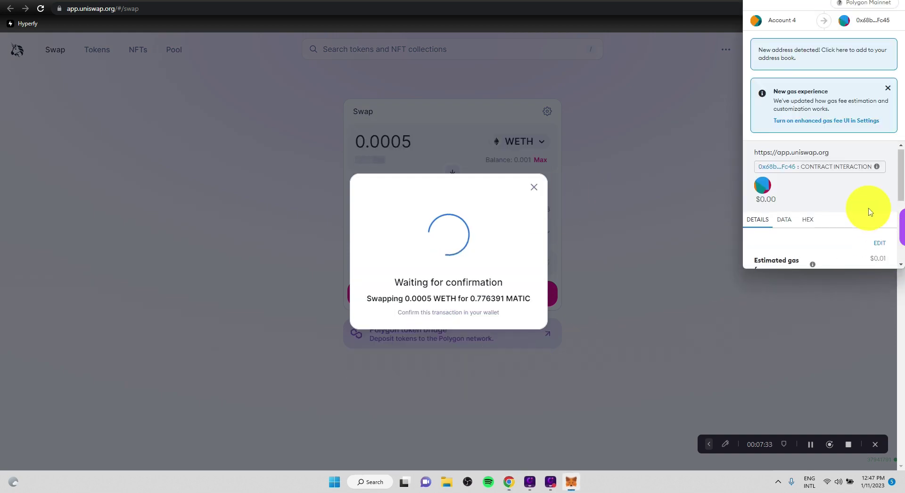
{"action": "scroll", "coordinate": [868, 156], "scroll_direction": "down", "scroll_amount": 5}
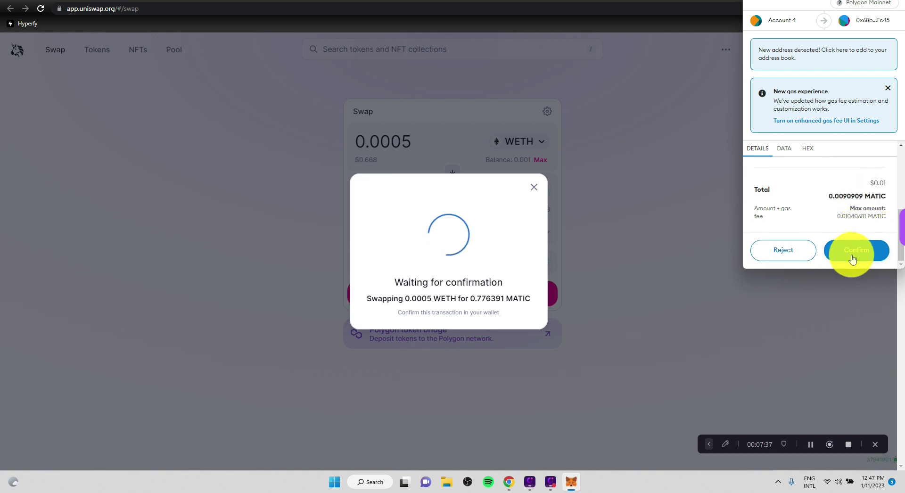
{"action": "left_click", "coordinate": [852, 254]}
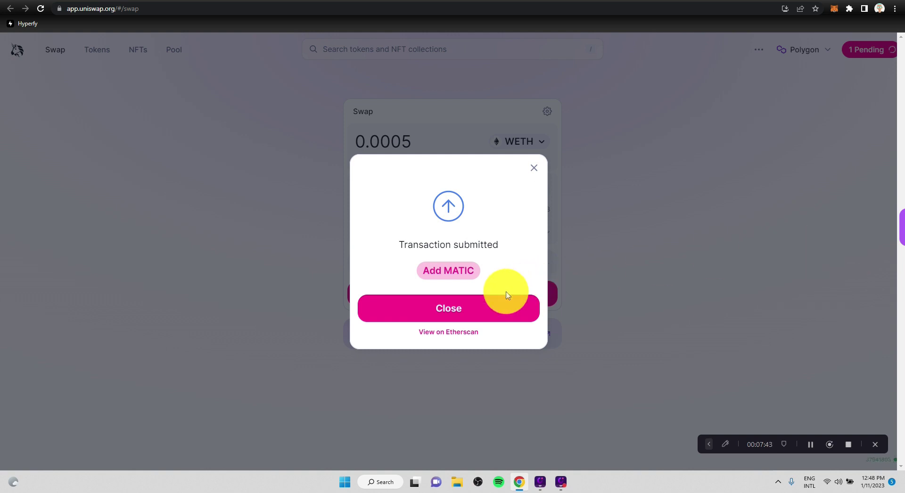
{"action": "left_click", "coordinate": [454, 314]}
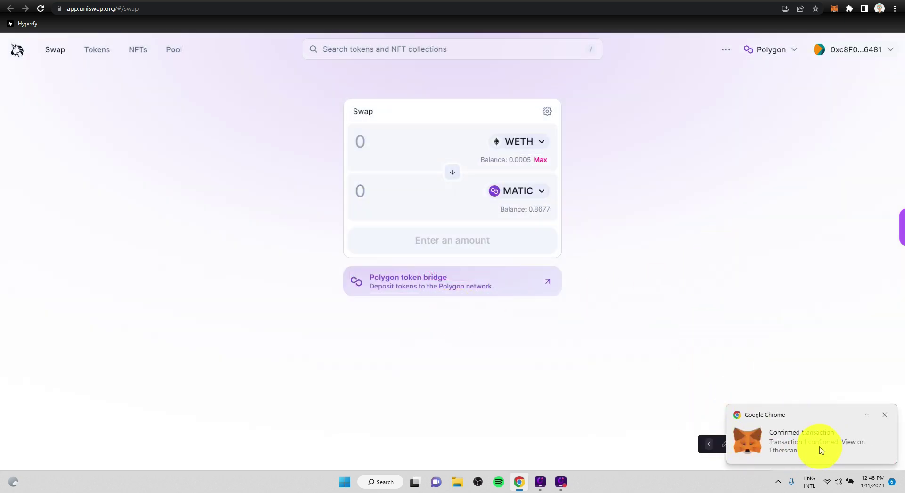
- Check the MATIC, WETH and MANA balances among the assets in the MetaMask wallet
{"action": "left_click", "coordinate": [833, 10]}
{"action": "left_click", "coordinate": [712, 202]}
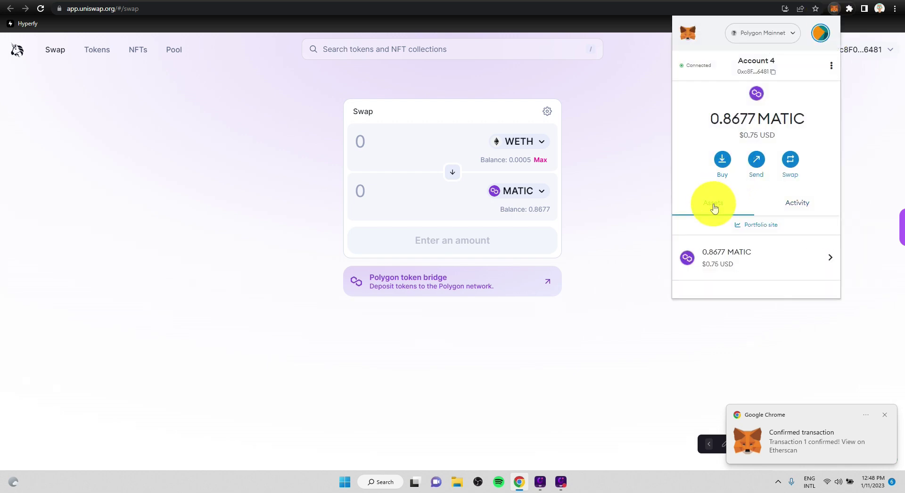
{"action": "scroll", "coordinate": [778, 207], "scroll_direction": "down", "scroll_amount": 2}
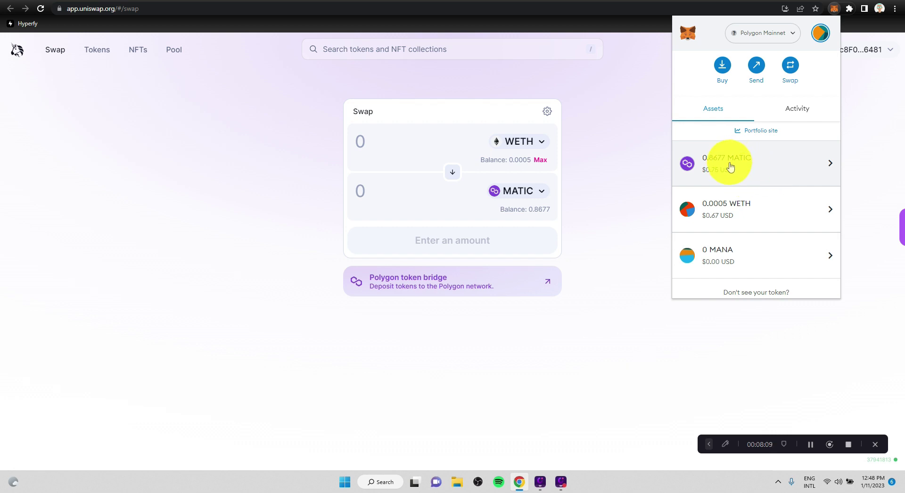
{"action": "left_click", "coordinate": [618, 181]}
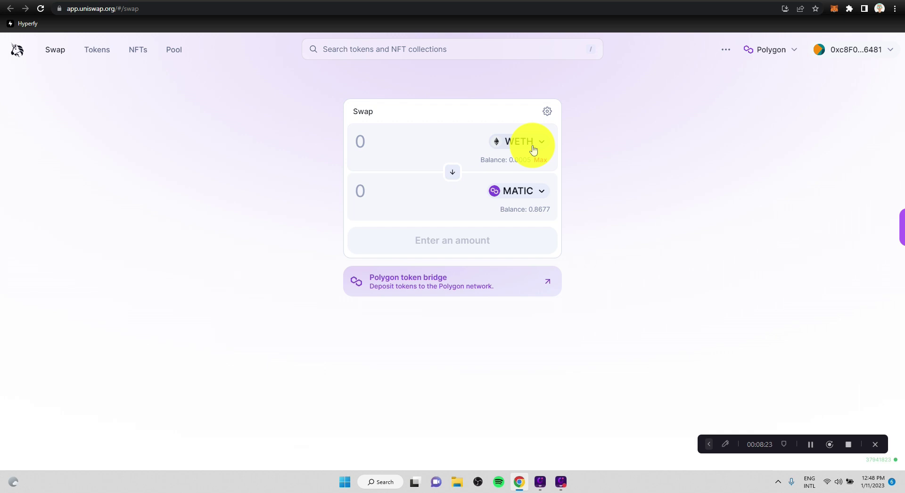
- Search the tokens for mana and choose Decentraland (MANA) as the token to receive
{"action": "left_click", "coordinate": [538, 191]}
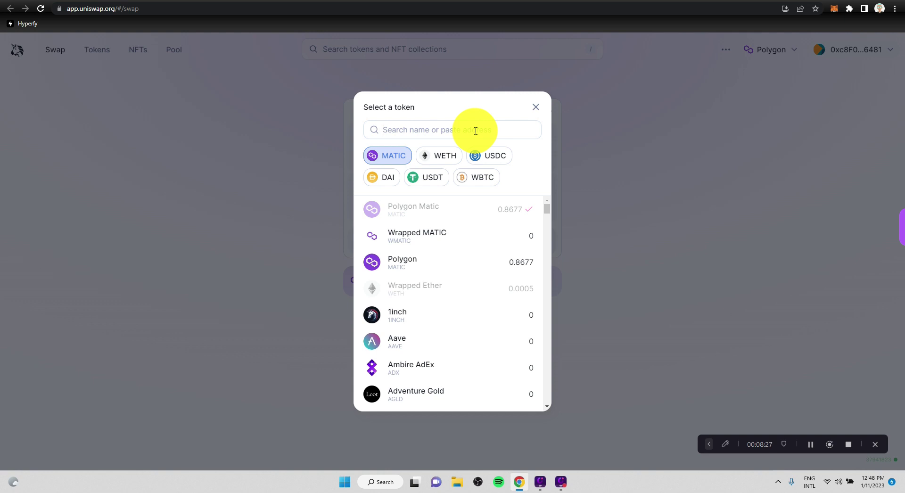
{"action": "type", "text": "mana"}
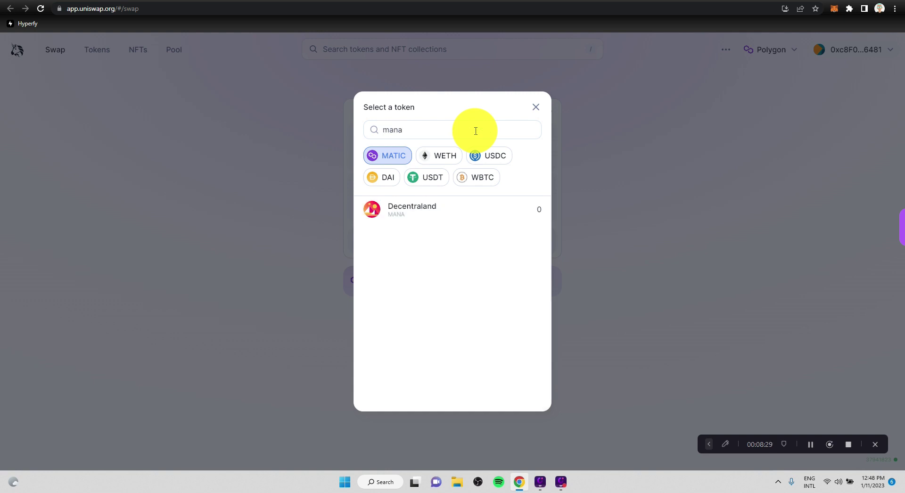
{"action": "left_click", "coordinate": [448, 215]}
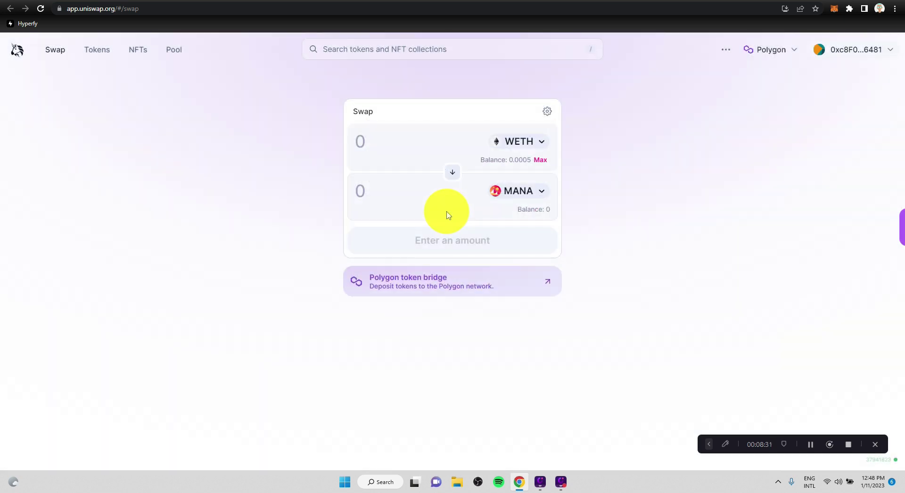
{"action": "left_click", "coordinate": [546, 198]}
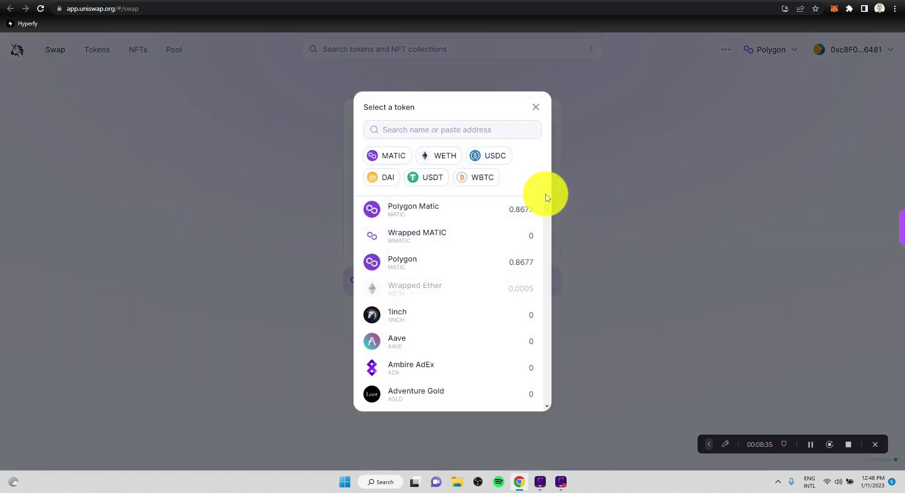
{"action": "left_click_drag", "start_coordinate": [547, 199], "coordinate": [504, 124]}
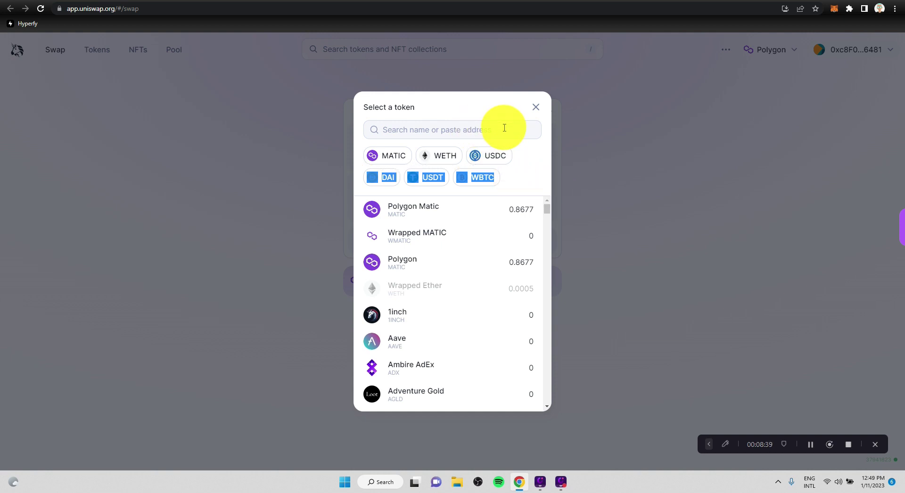
{"action": "left_click", "coordinate": [530, 178]}
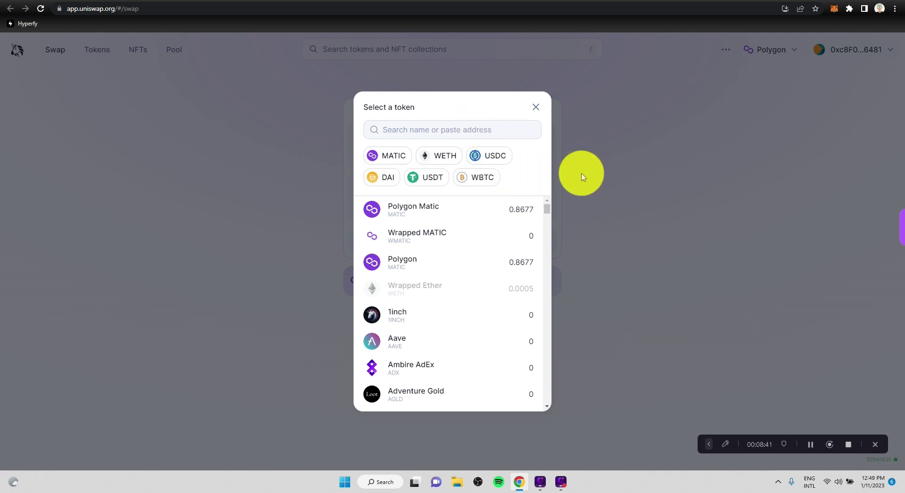
{"action": "left_click", "coordinate": [612, 175]}
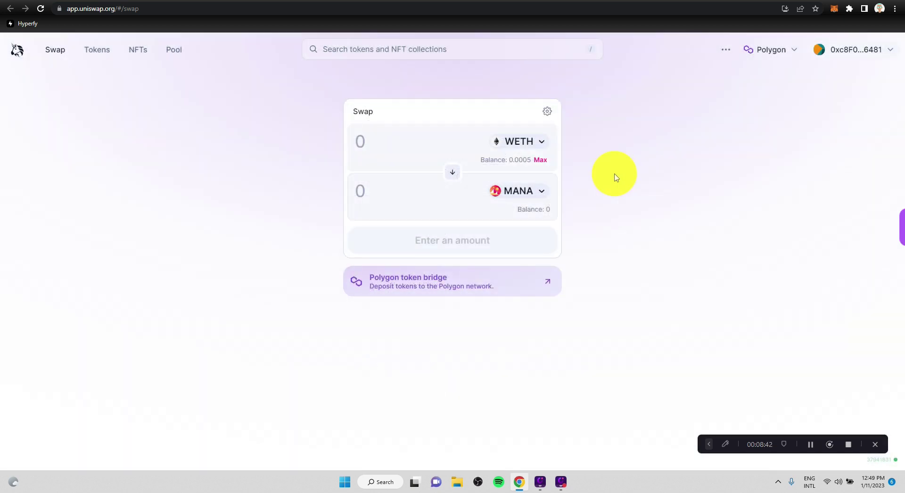
- Try the maximum WETH amount for the swap, and set the amount of MANA to receive to 1
{"action": "left_click", "coordinate": [541, 160]}
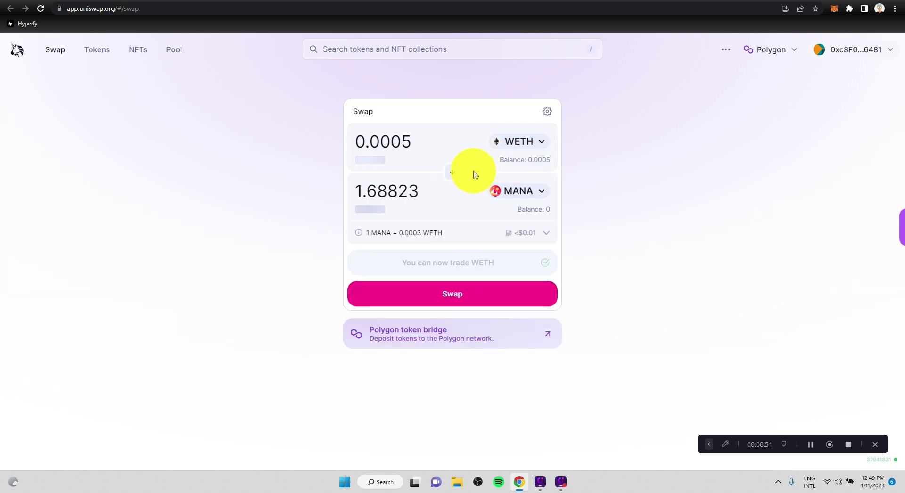
{"action": "left_click_drag", "start_coordinate": [421, 189], "coordinate": [335, 192]}
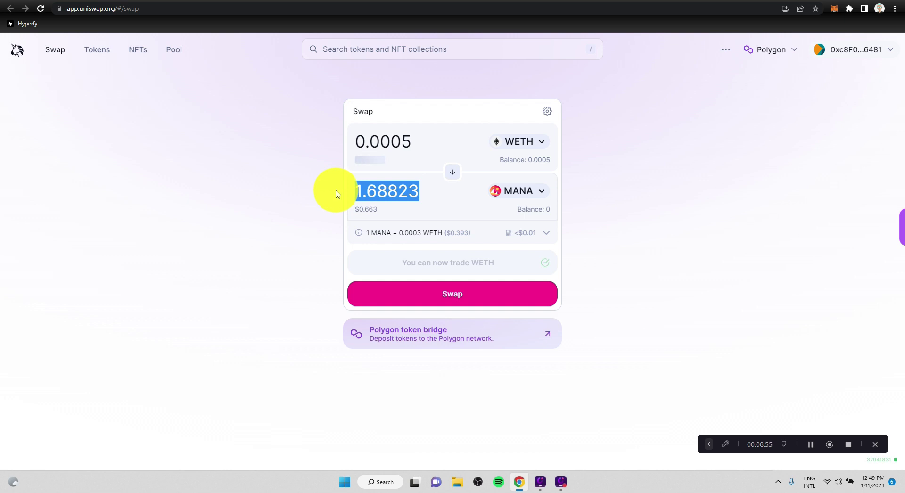
{"action": "type", "text": "1"}
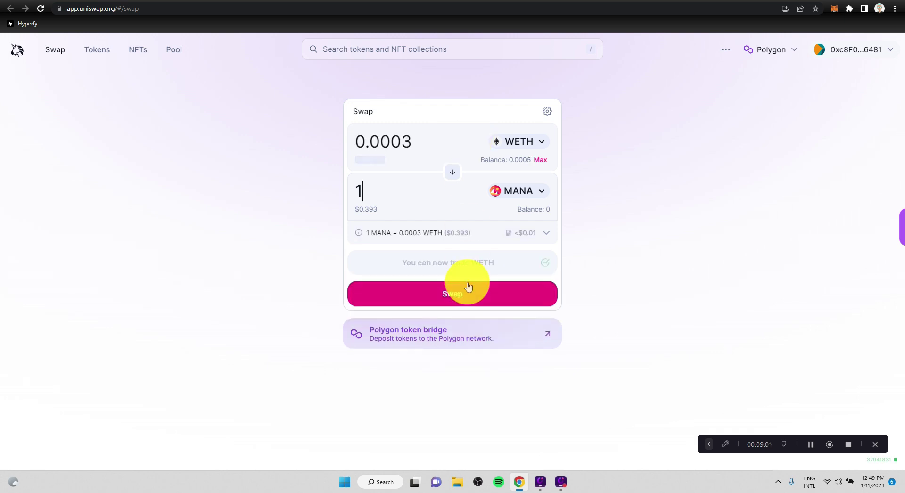
- Swap WETH for 1 MANA, confirm the transaction in MetaMask and dismiss the submission notice
{"action": "left_click", "coordinate": [465, 294]}
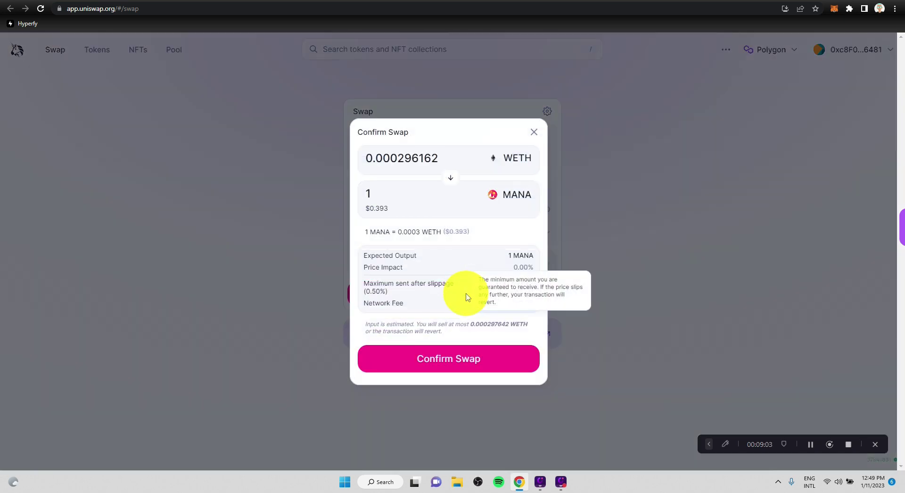
{"action": "left_click", "coordinate": [462, 360]}
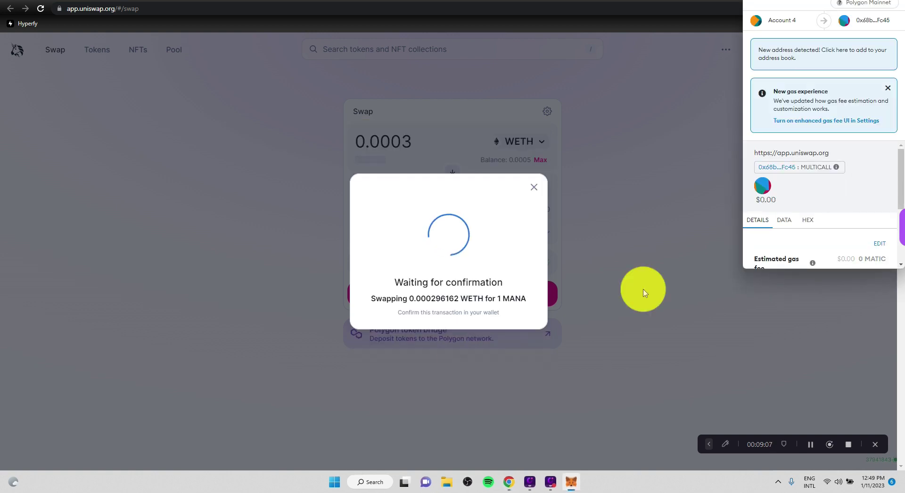
{"action": "scroll", "coordinate": [808, 189], "scroll_direction": "down", "scroll_amount": 3}
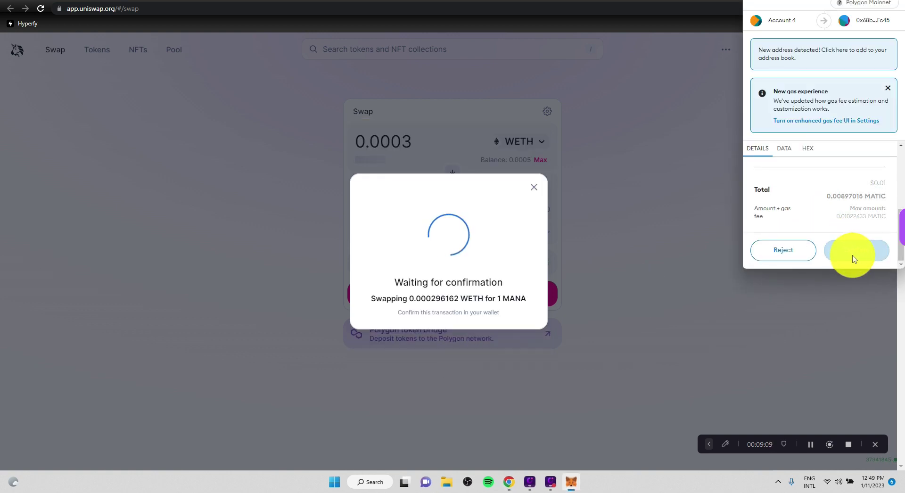
{"action": "left_click", "coordinate": [853, 254]}
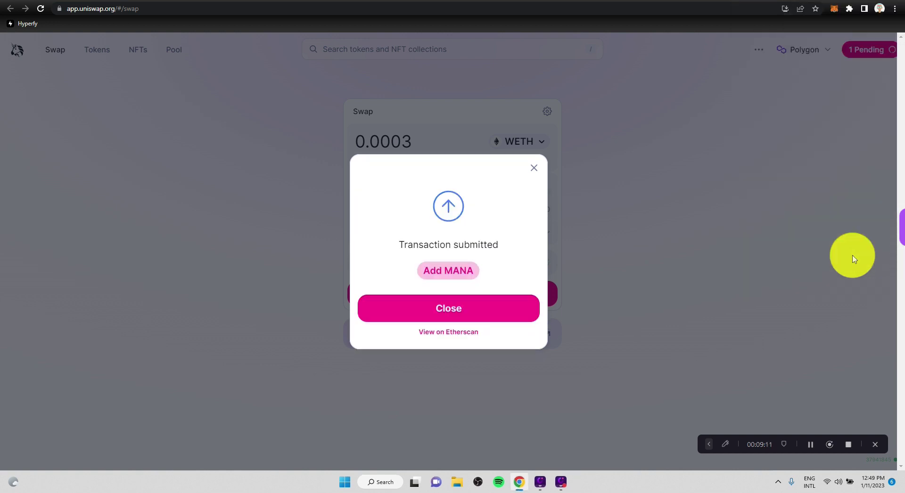
{"action": "left_click", "coordinate": [443, 313]}
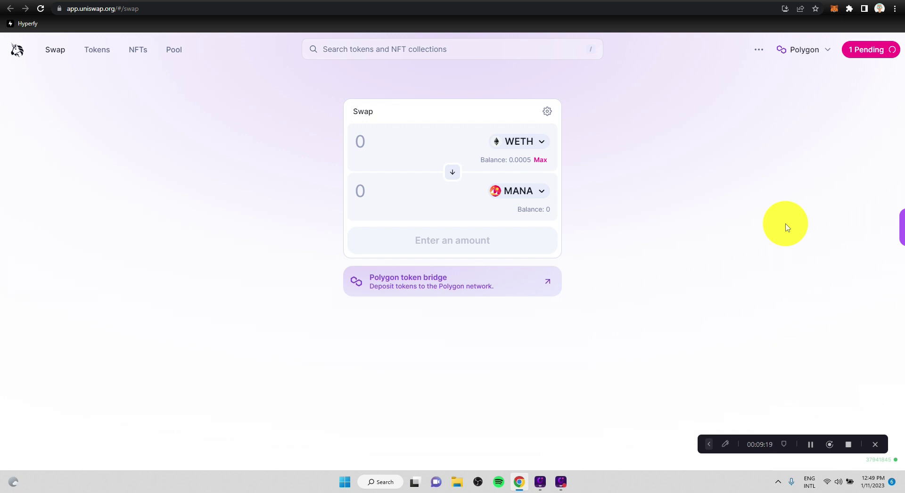
- Check the pending swap in Uniswap and the updated token balances in the MetaMask wallet
{"action": "left_click", "coordinate": [859, 53]}
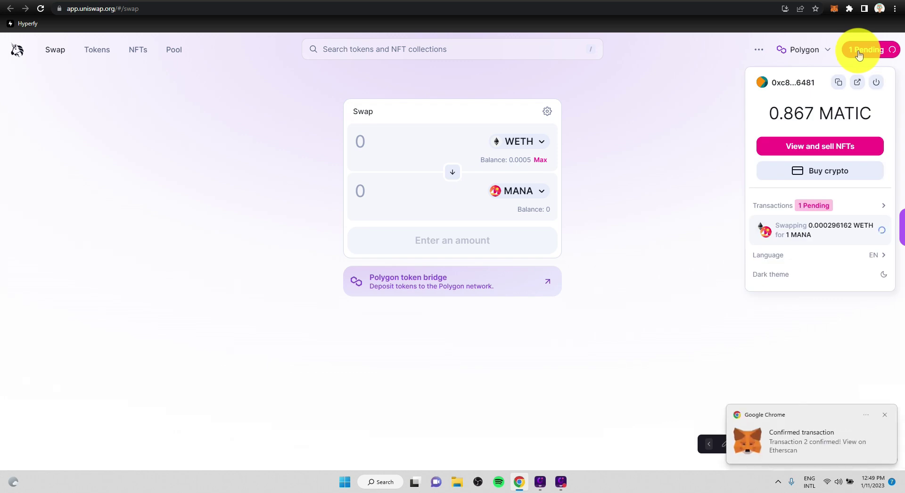
{"action": "left_click", "coordinate": [838, 10]}
{"action": "left_click", "coordinate": [719, 206]}
{"action": "scroll", "coordinate": [758, 210], "scroll_direction": "down", "scroll_amount": 3}
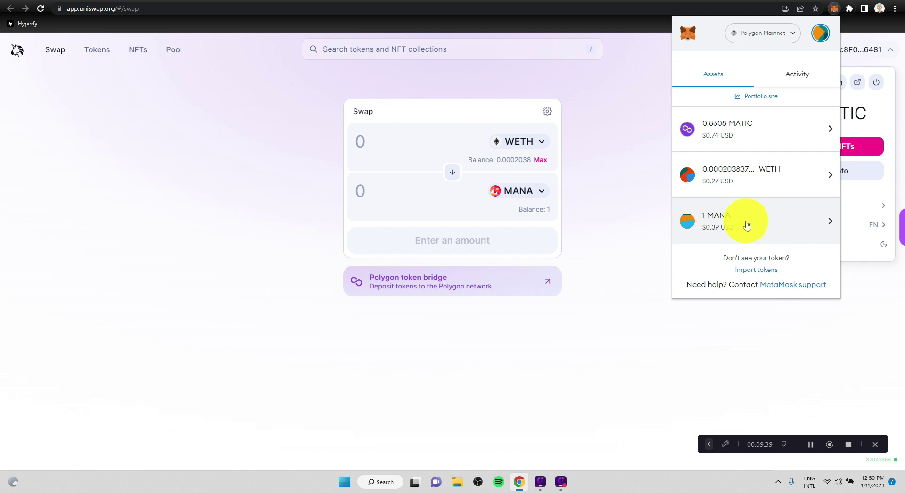
{"action": "left_click", "coordinate": [610, 230]}
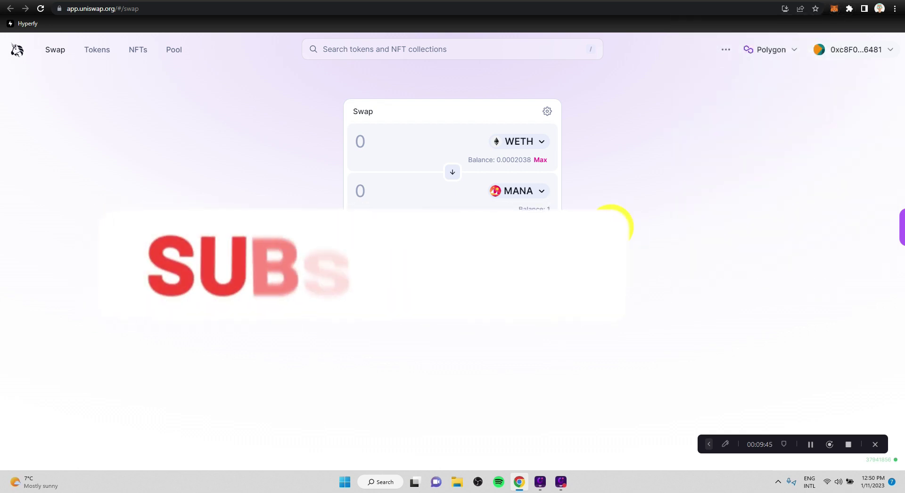